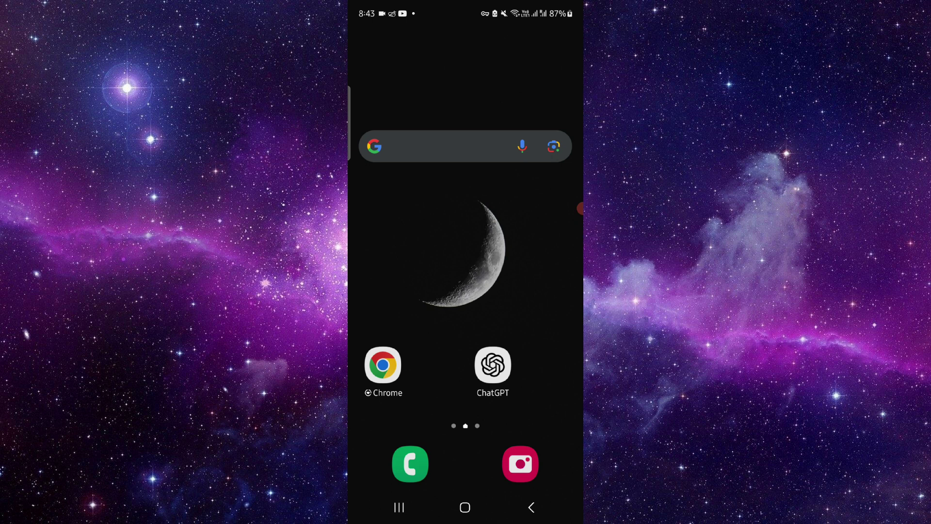
Open the Revolut bank-account linking note from Recents, then go back to the home screen
click(399, 507)
click(465, 240)
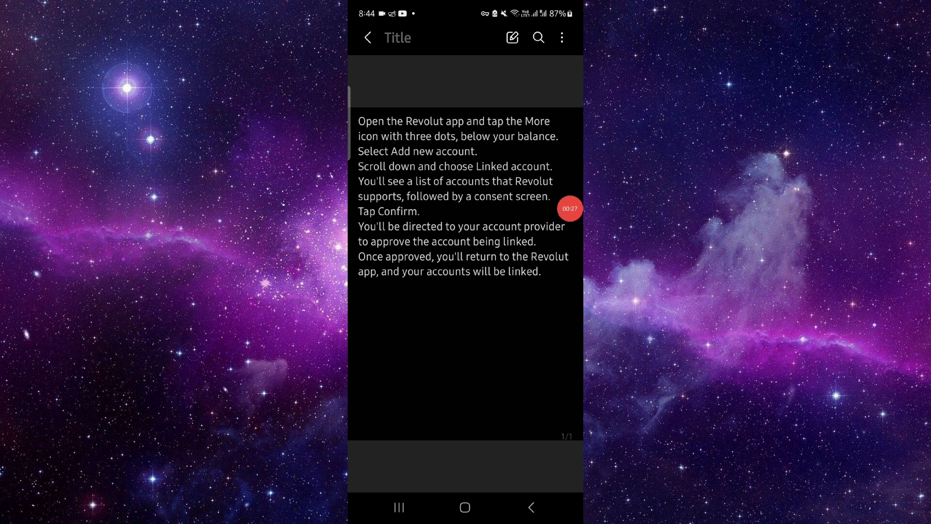
key(Home)
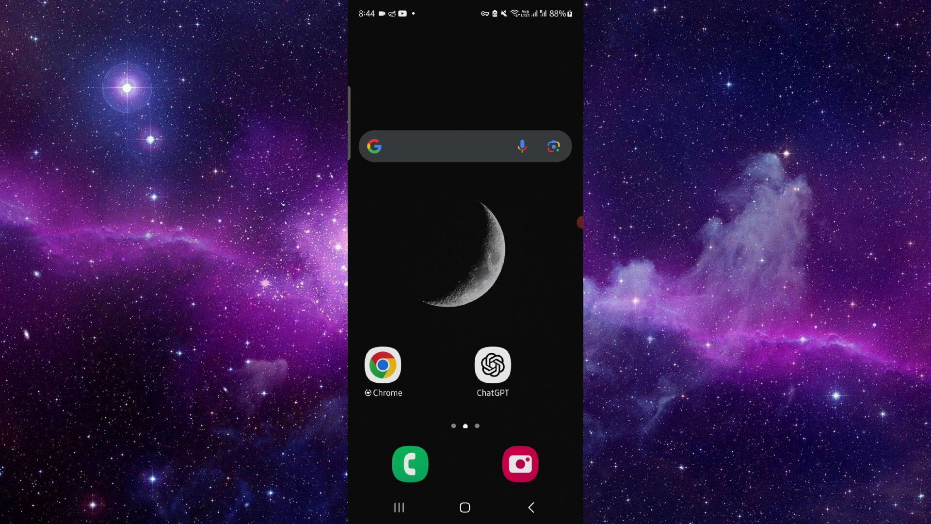
Tap once on the home screen, leaving it unchanged with no app opened
click(576, 222)
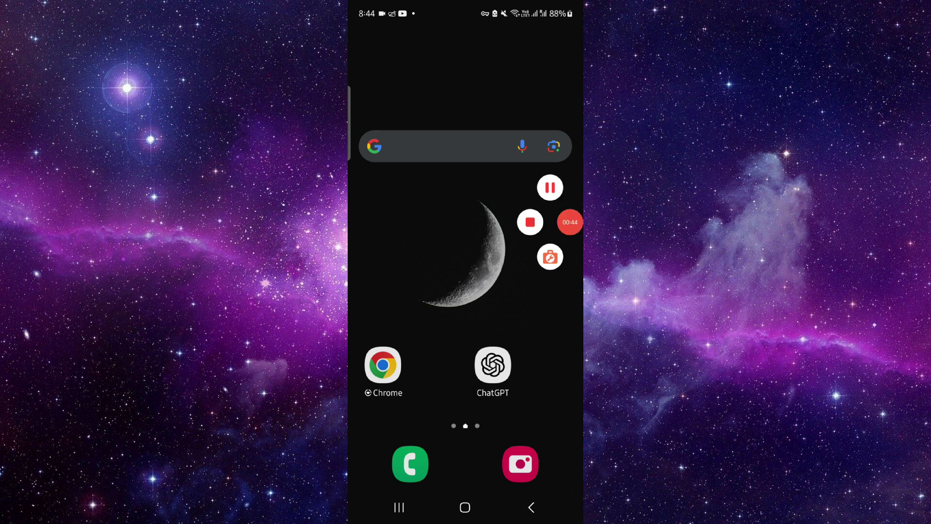